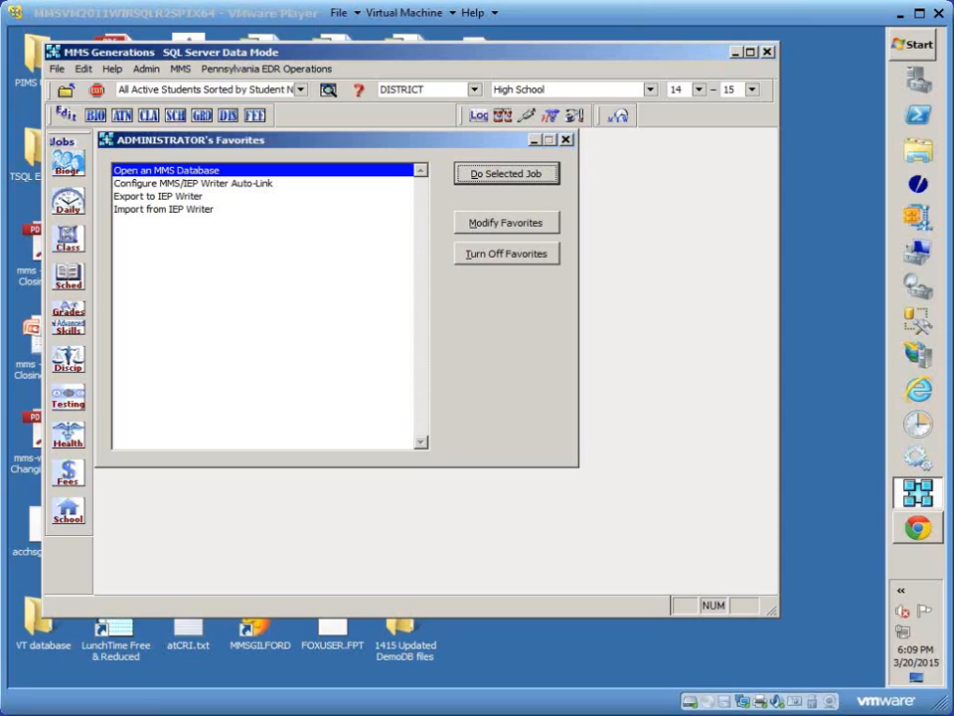
Open the Parent/Student Portal setup from the School operations and show its Attendance page settings
{"action": "left_click", "coordinate": [68, 514]}
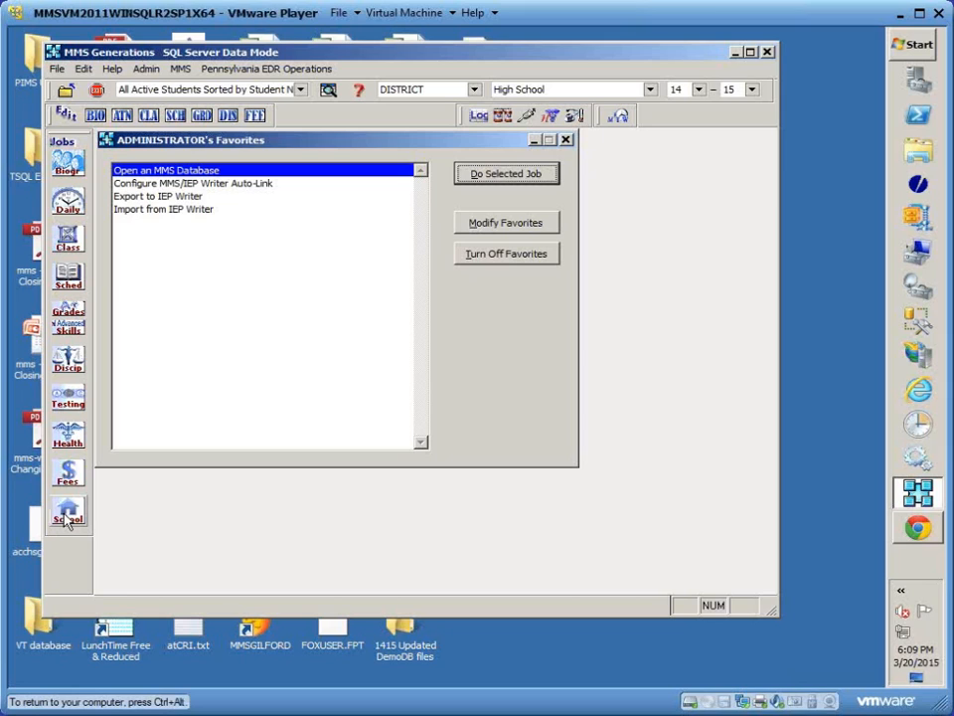
{"action": "left_click", "coordinate": [68, 515]}
{"action": "mouse_move", "coordinate": [184, 343]}
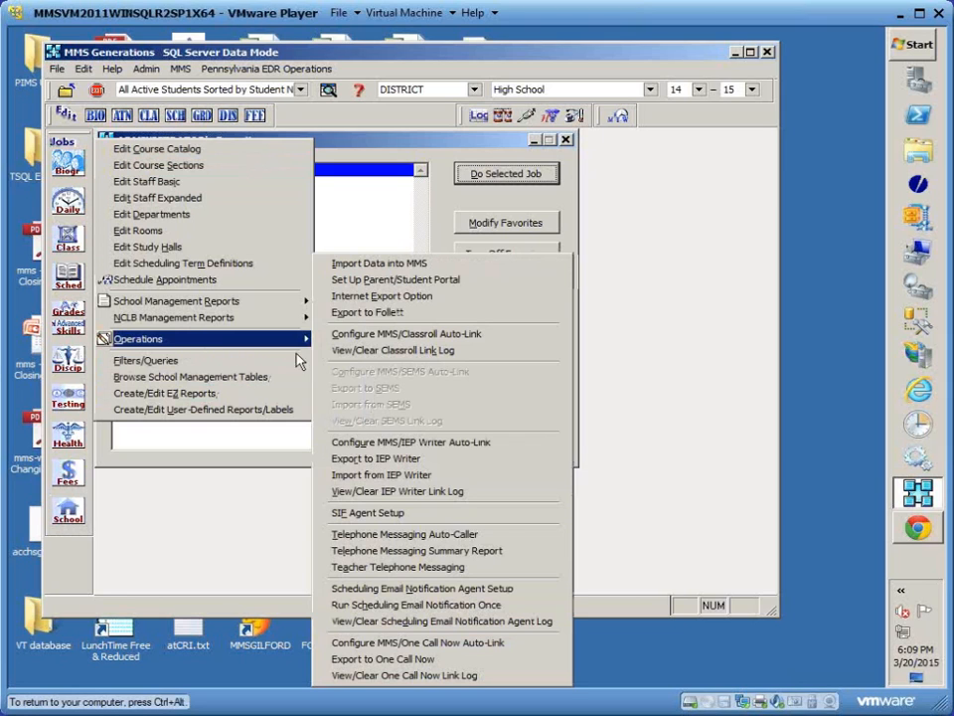
{"action": "left_click", "coordinate": [481, 288]}
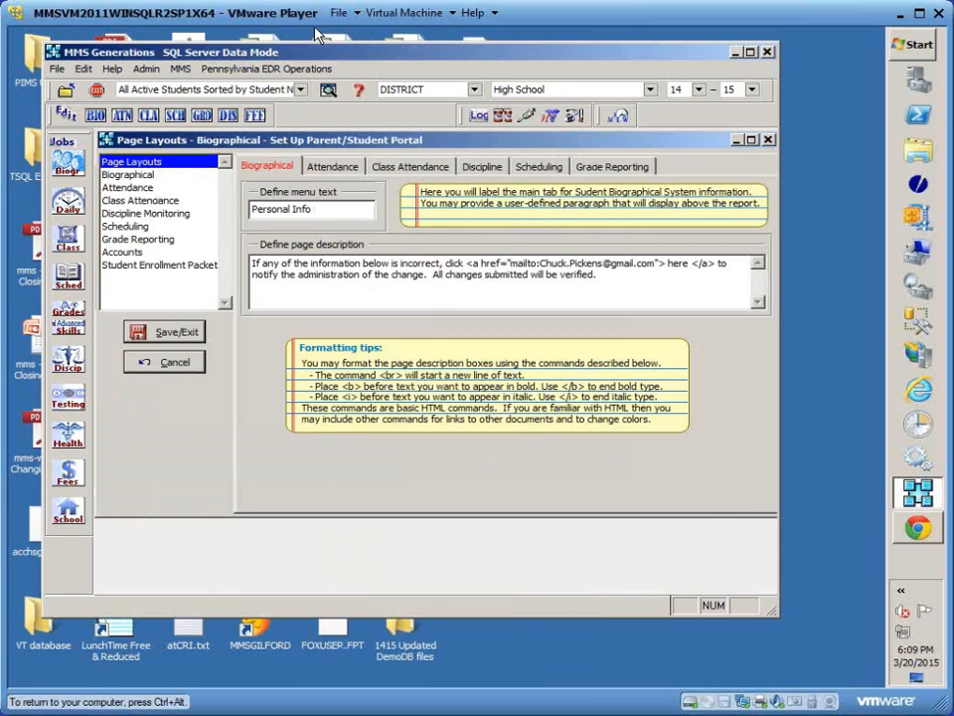
{"action": "left_click", "coordinate": [142, 191]}
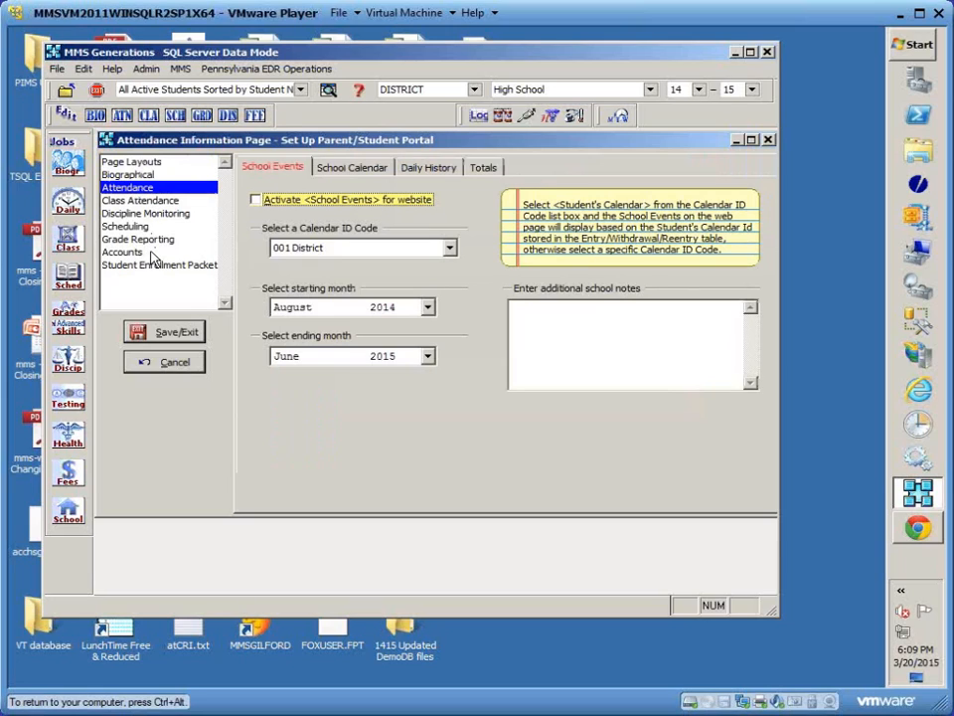
Activate School Events for the website and deactivate it again
{"action": "left_click", "coordinate": [257, 200]}
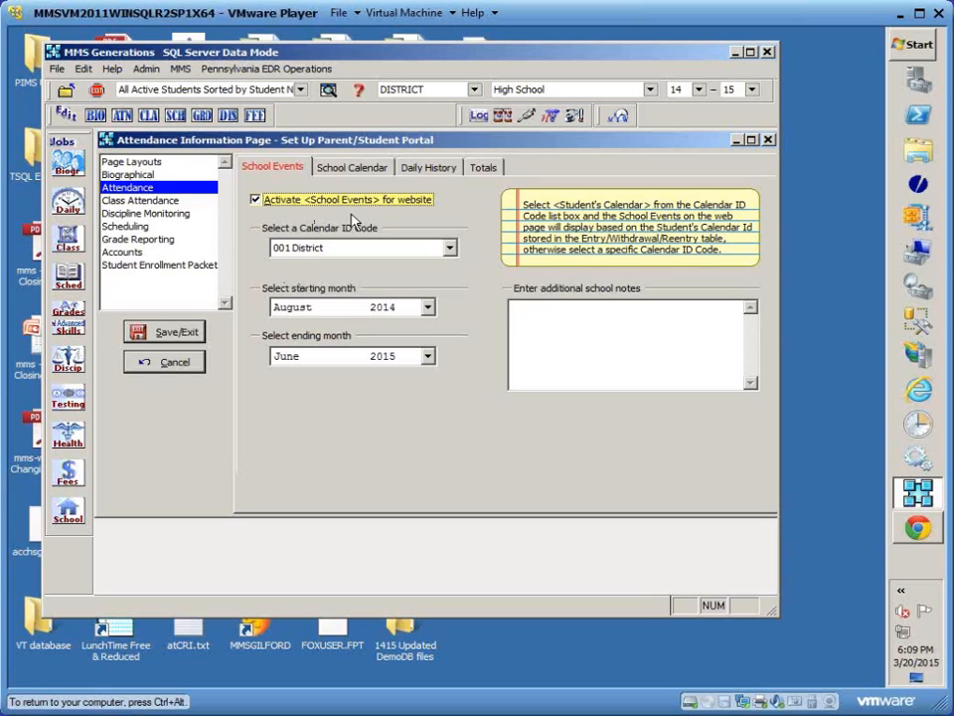
{"action": "left_click", "coordinate": [257, 201]}
Configure the School Calendar page to use calendar 001 District with August 2014 as the starting month
{"action": "left_click", "coordinate": [349, 169]}
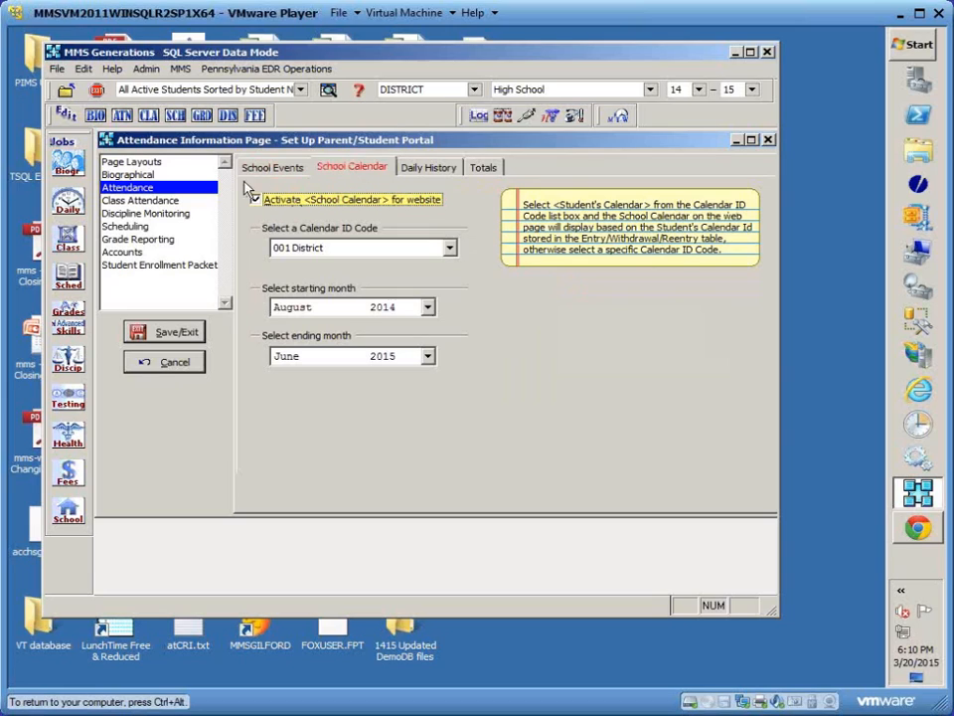
{"action": "left_click", "coordinate": [450, 250]}
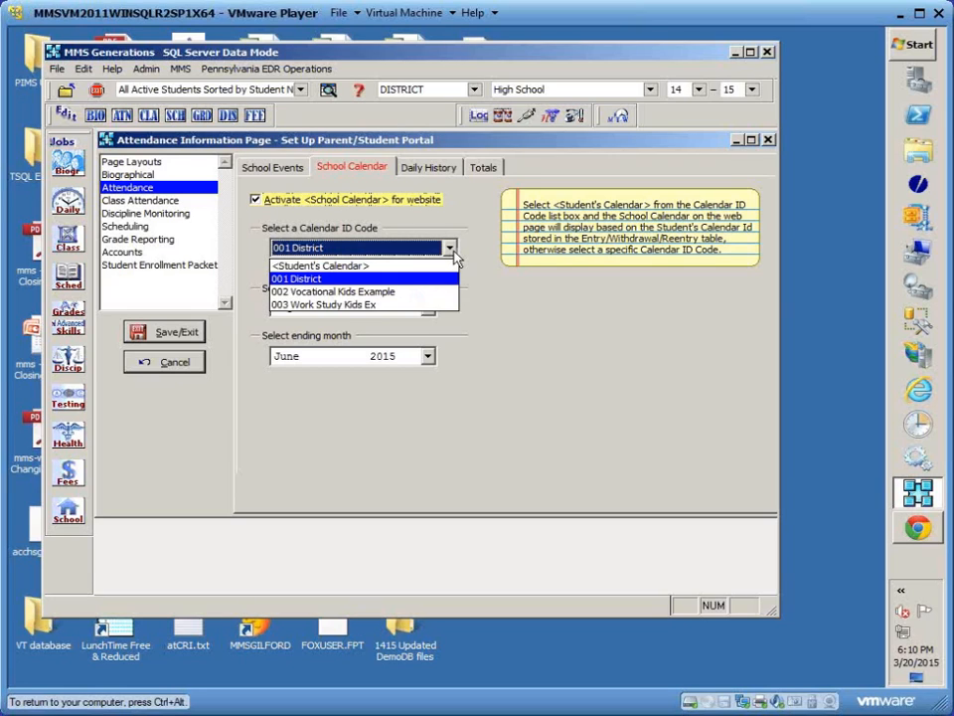
{"action": "left_click", "coordinate": [303, 283]}
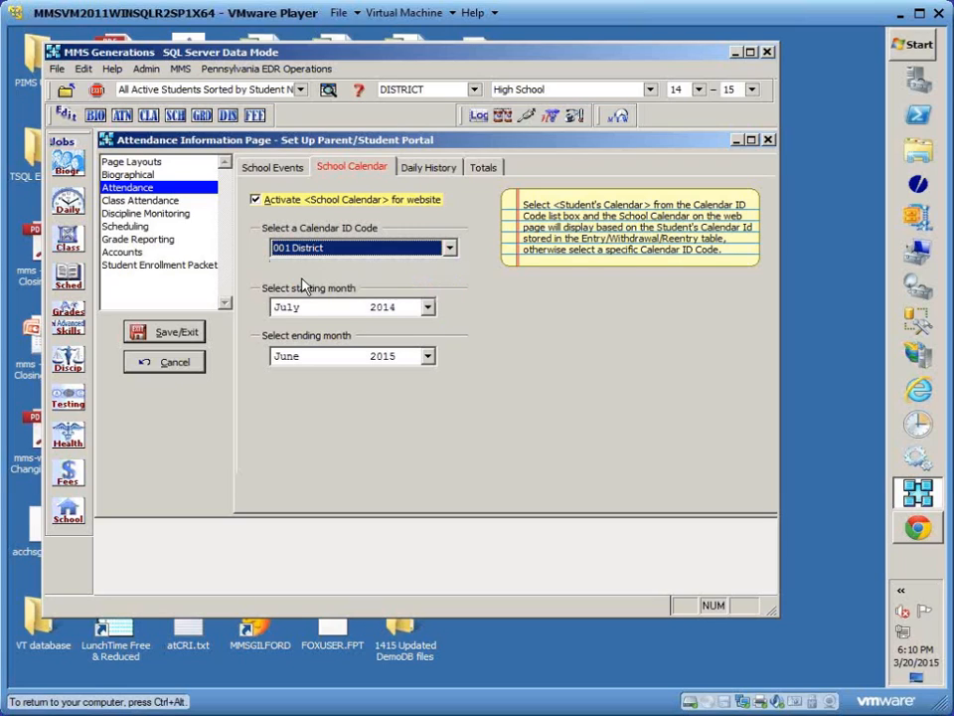
{"action": "left_click", "coordinate": [429, 308]}
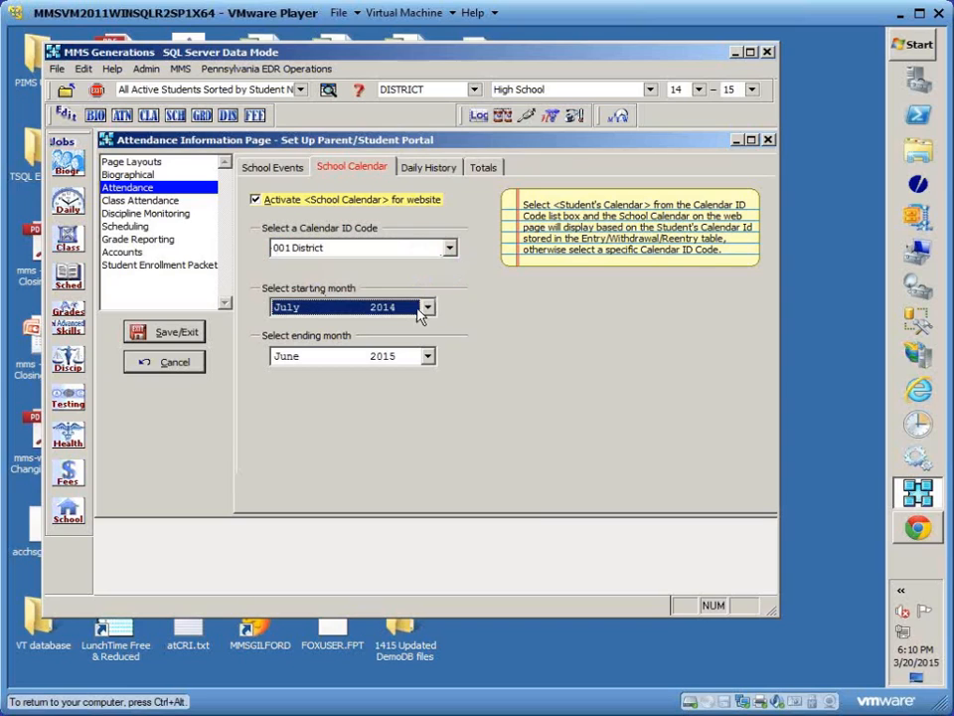
{"action": "left_click", "coordinate": [427, 307]}
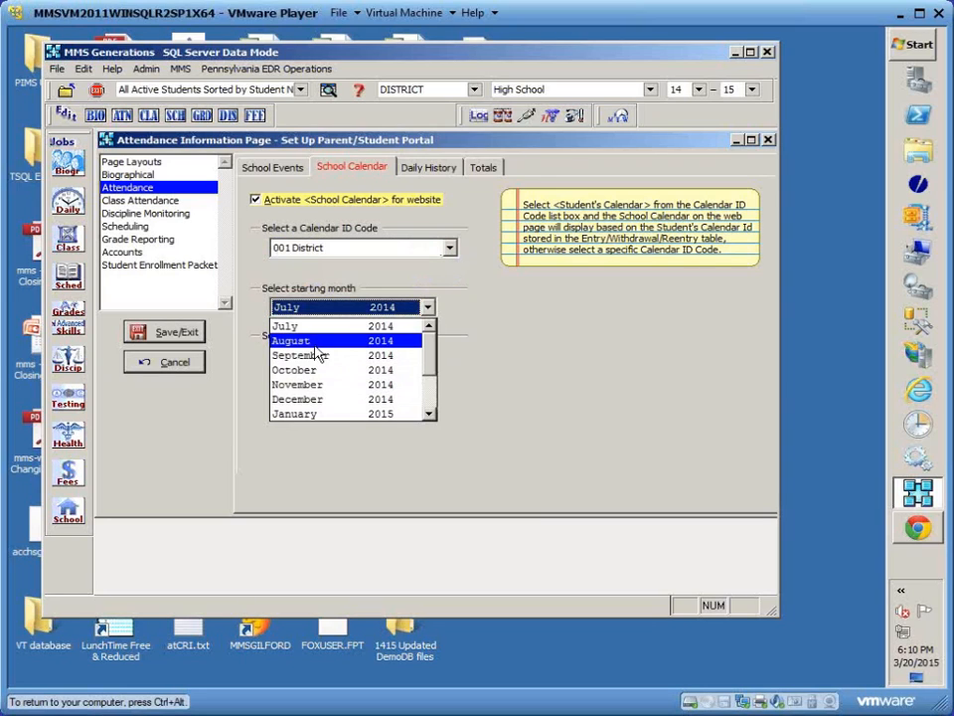
{"action": "left_click", "coordinate": [383, 340]}
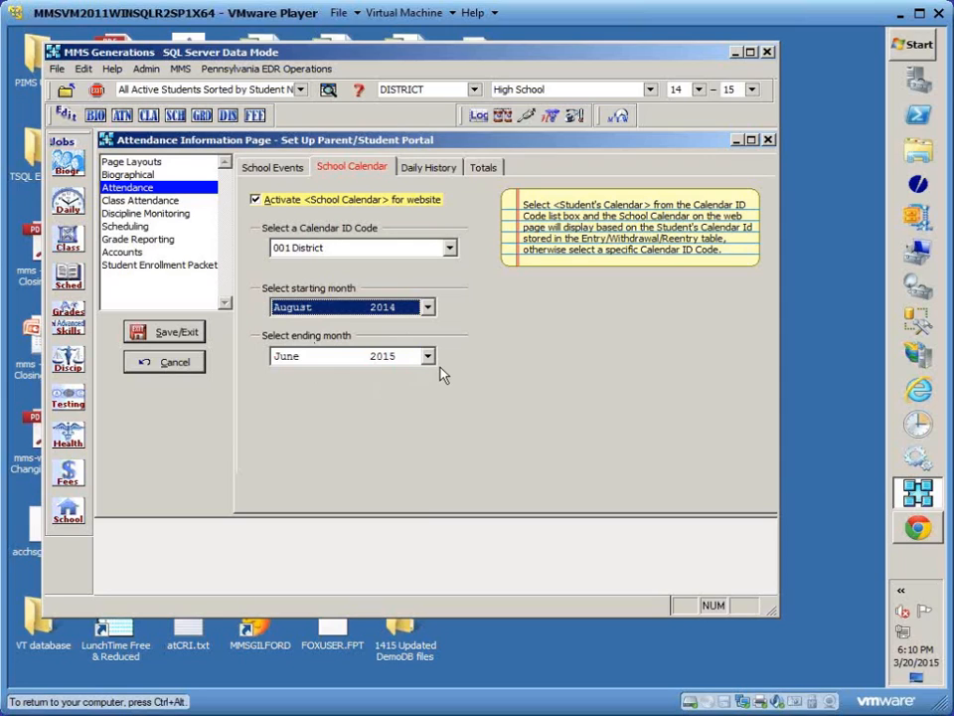
Review the Attendance page's Daily History and Totals settings, including the list of attendance codes to report on
{"action": "left_click", "coordinate": [418, 171]}
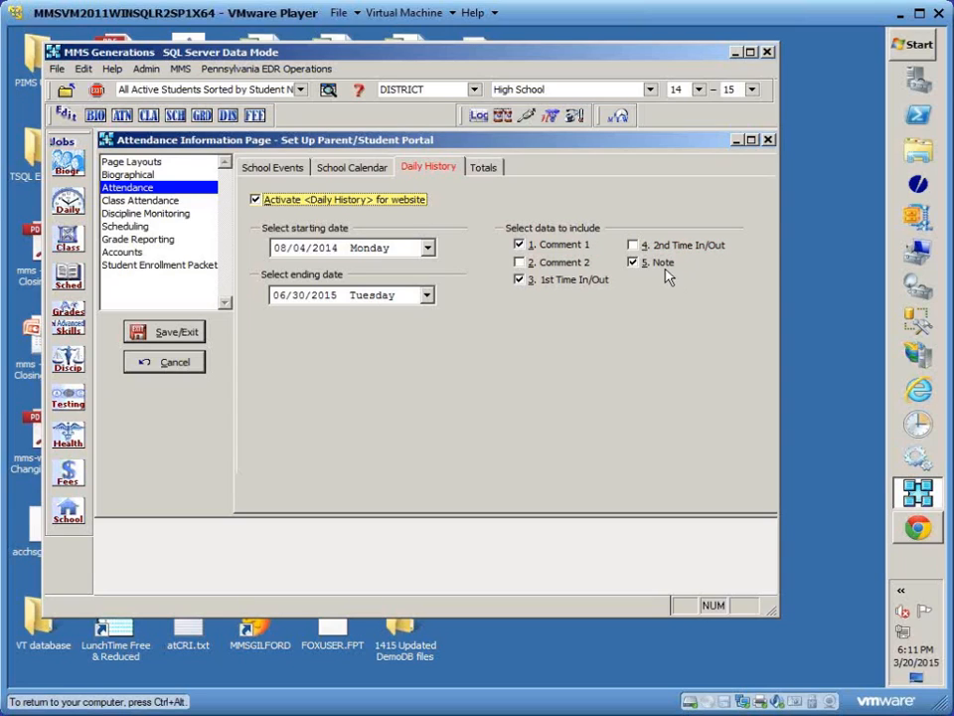
{"action": "left_click", "coordinate": [483, 168]}
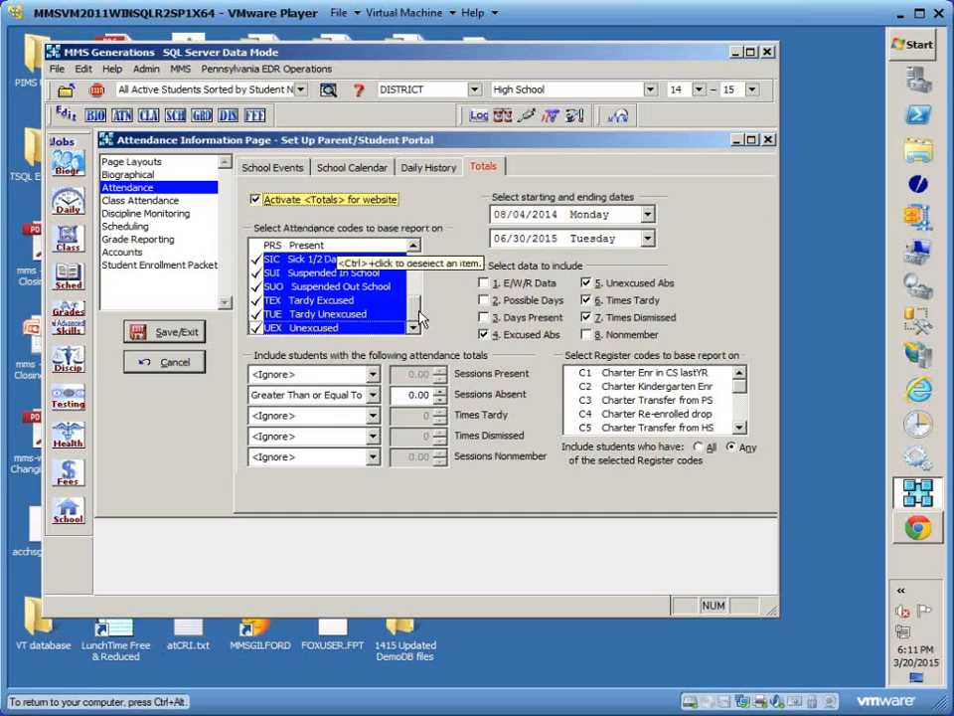
{"action": "scroll", "coordinate": [426, 267], "scroll_direction": "up", "scroll_amount": 5}
{"action": "scroll", "coordinate": [425, 267], "scroll_direction": "down", "scroll_amount": 5}
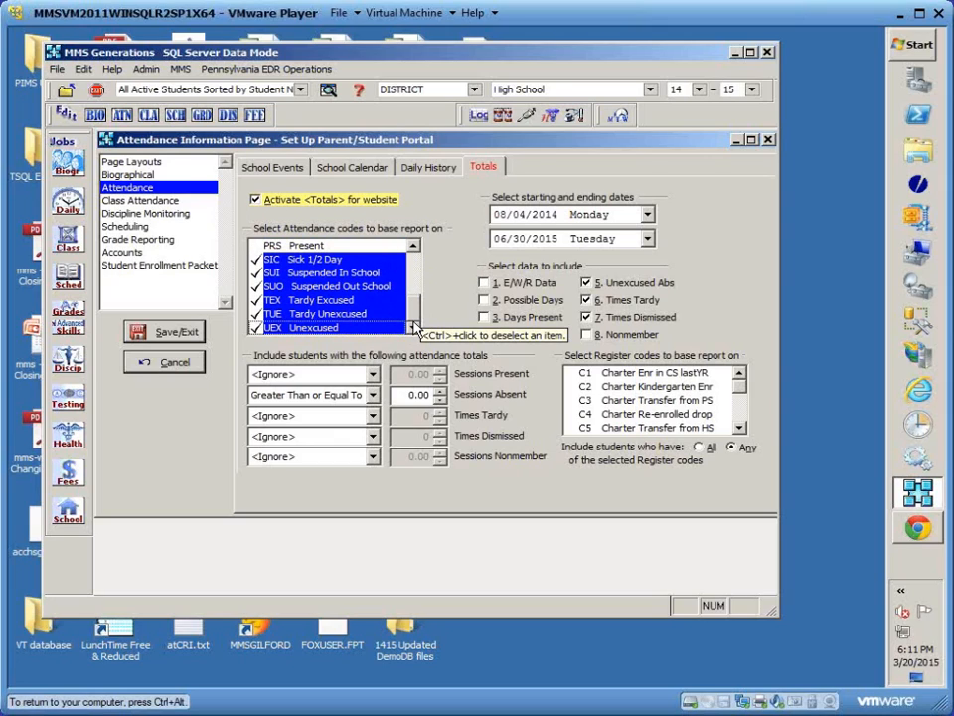
In Totals, deselect and reselect the Suspended Out School and Tardy Excused codes, and add and remove the Present code
{"action": "left_click", "coordinate": [300, 287], "text": "ctrl"}
{"action": "left_click", "coordinate": [303, 300], "text": "ctrl"}
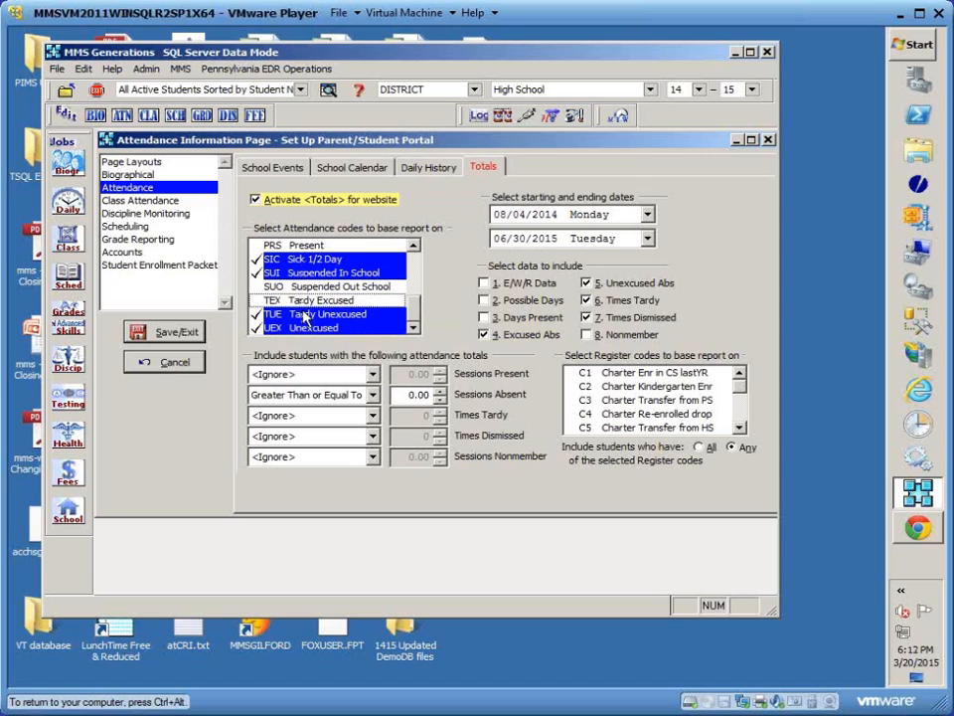
{"action": "left_click", "coordinate": [308, 299], "text": "ctrl"}
{"action": "left_click", "coordinate": [309, 288], "text": "ctrl"}
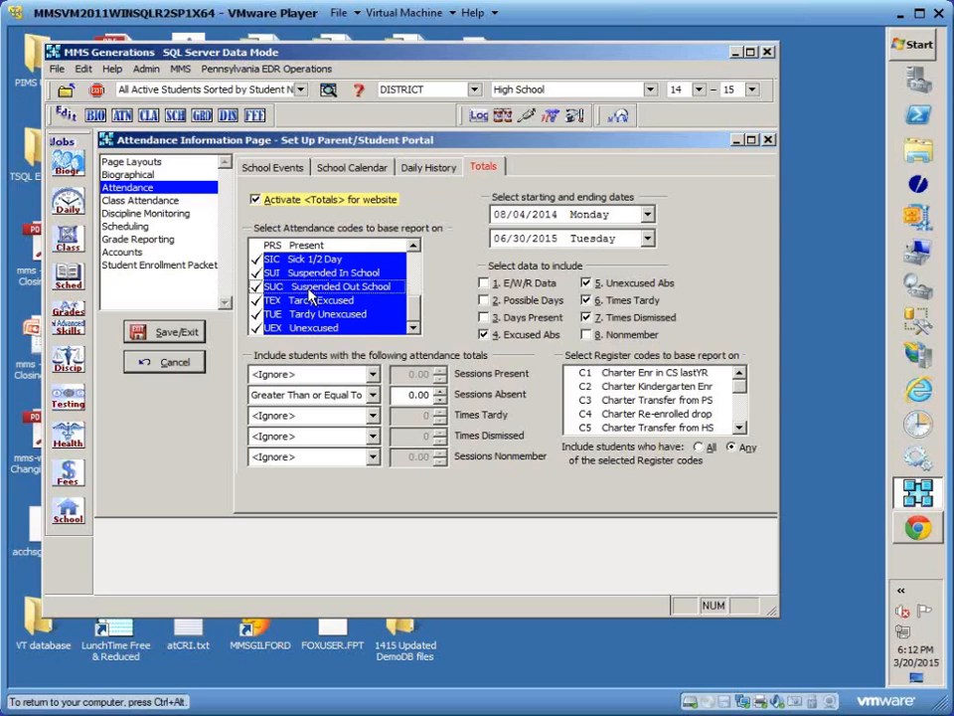
{"action": "left_click", "coordinate": [330, 249], "text": "ctrl"}
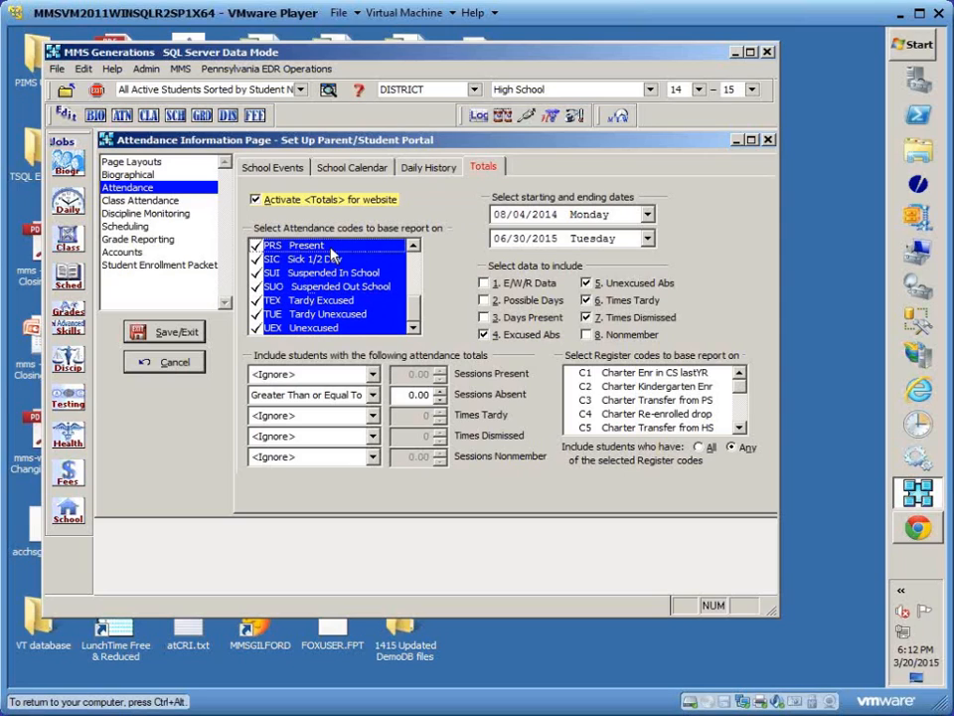
{"action": "left_click", "coordinate": [331, 250], "text": "ctrl"}
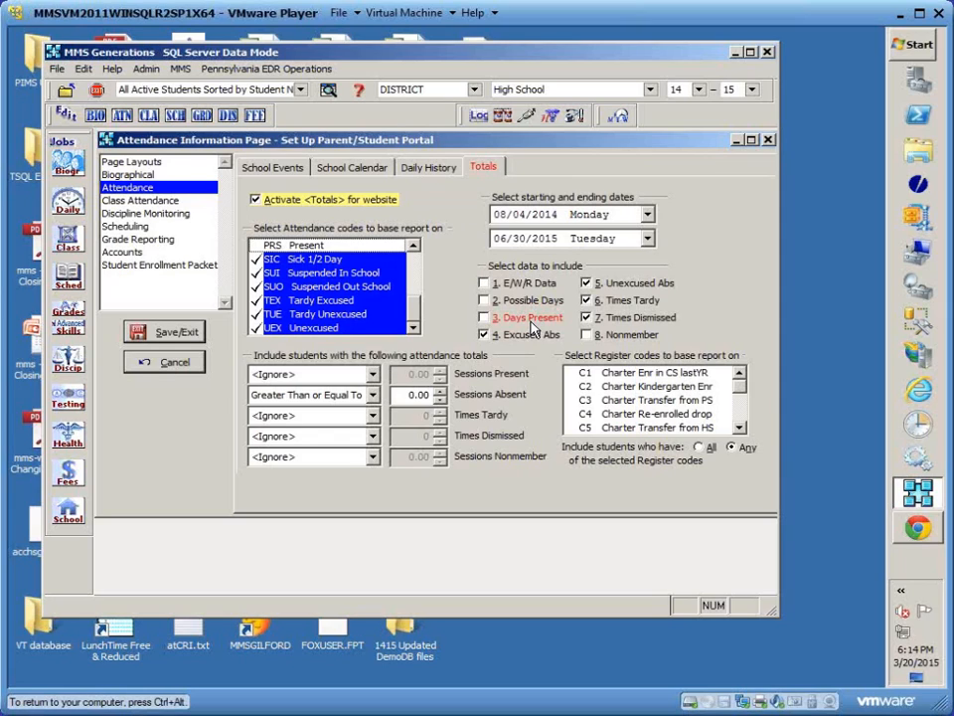
Switch to Google Chrome and examine the student's Daily History report in the parent portal, including the attendance totals
{"action": "left_click", "coordinate": [269, 168]}
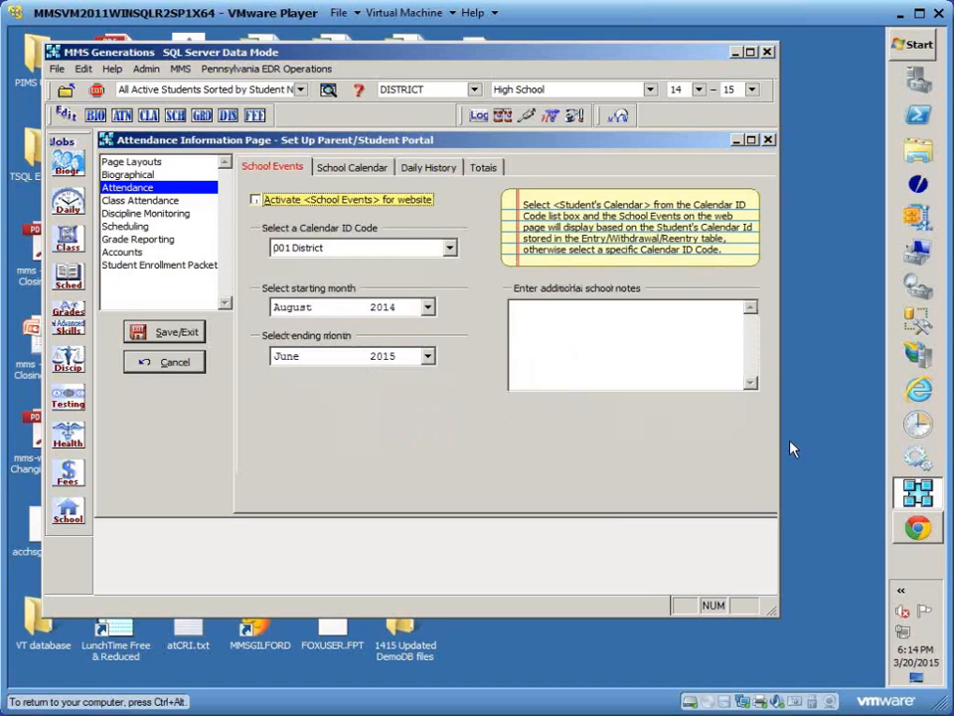
{"action": "mouse_move", "coordinate": [918, 530]}
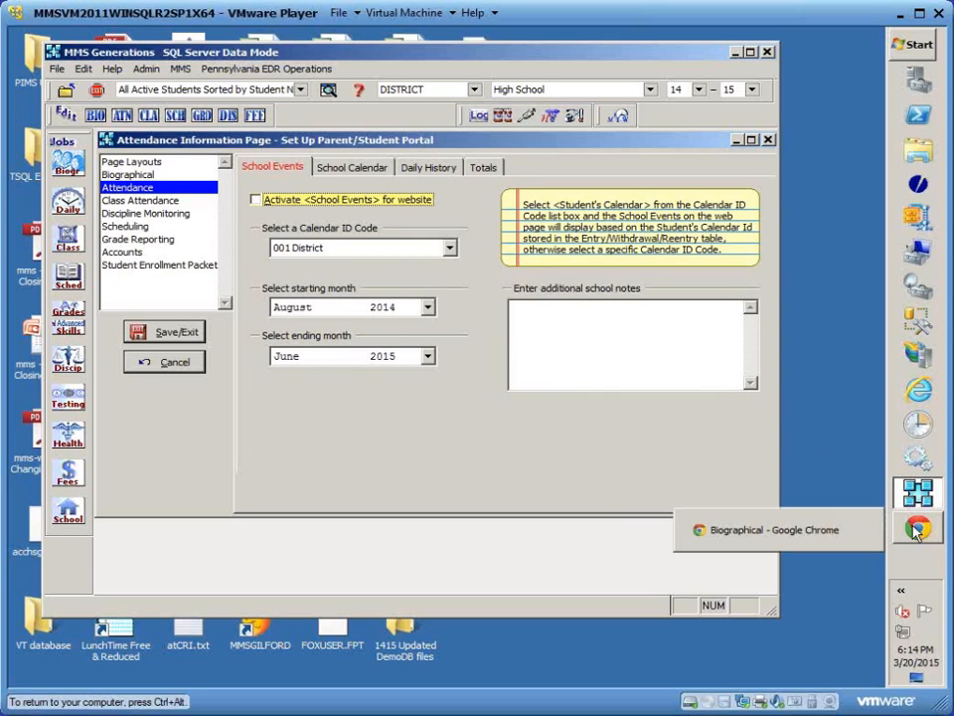
{"action": "left_click", "coordinate": [736, 51]}
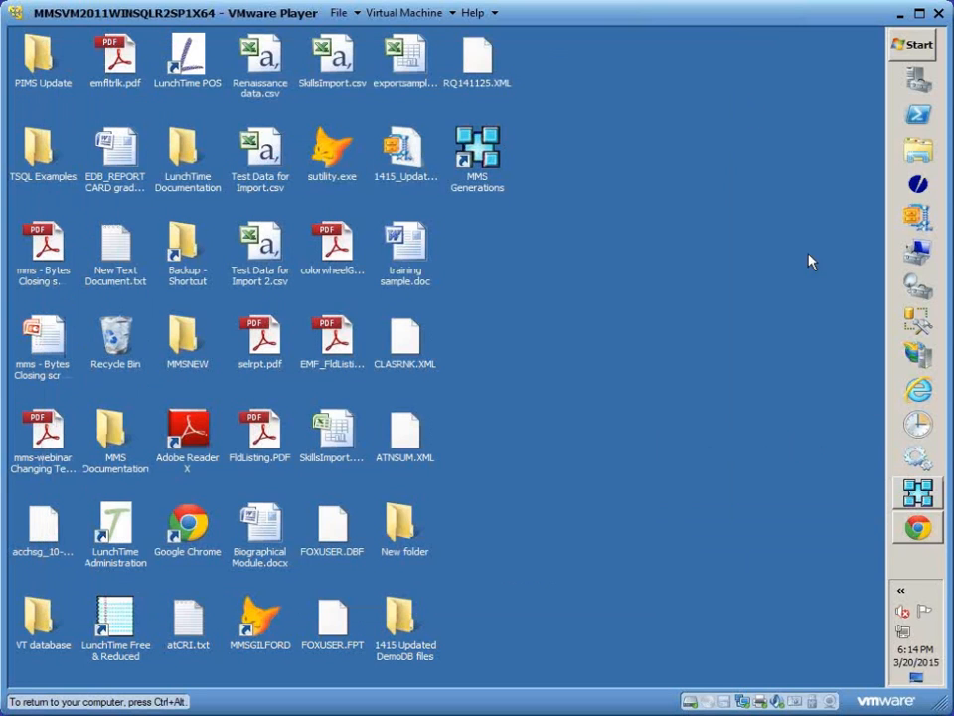
{"action": "left_click", "coordinate": [914, 534]}
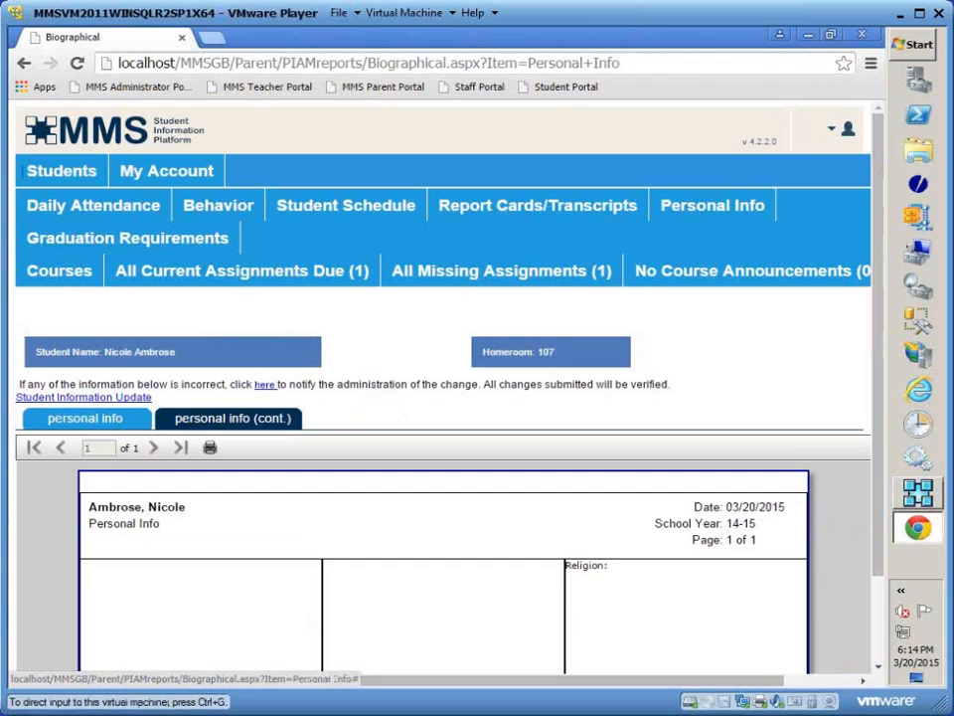
{"action": "mouse_move", "coordinate": [94, 212]}
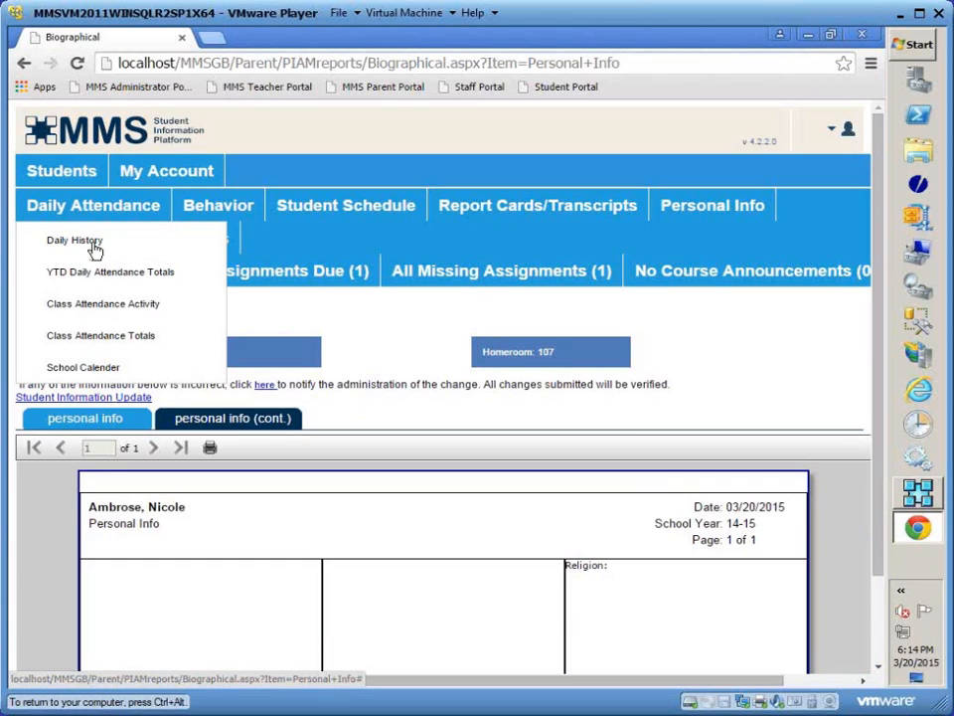
{"action": "left_click", "coordinate": [85, 245]}
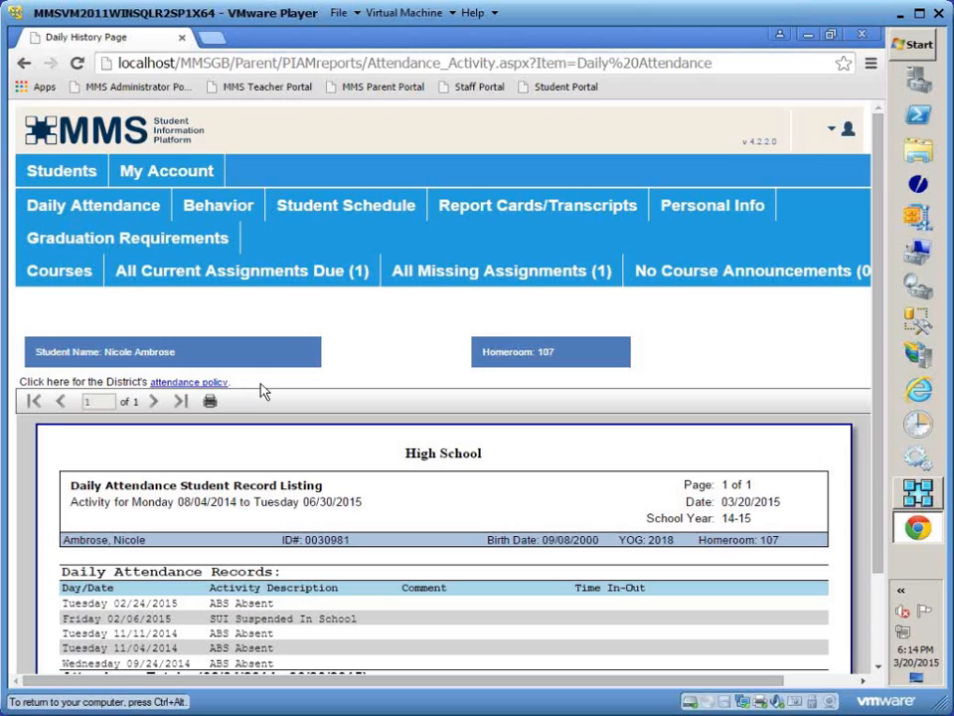
{"action": "scroll", "coordinate": [440, 487], "scroll_direction": "down", "scroll_amount": 3}
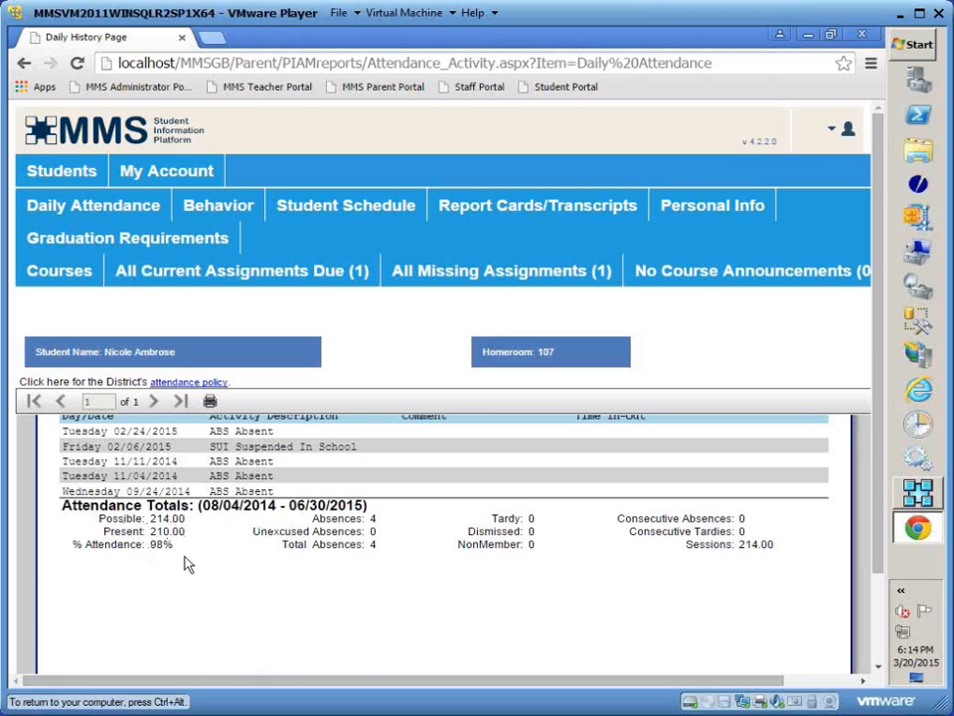
{"action": "scroll", "coordinate": [184, 564], "scroll_direction": "up", "scroll_amount": 3}
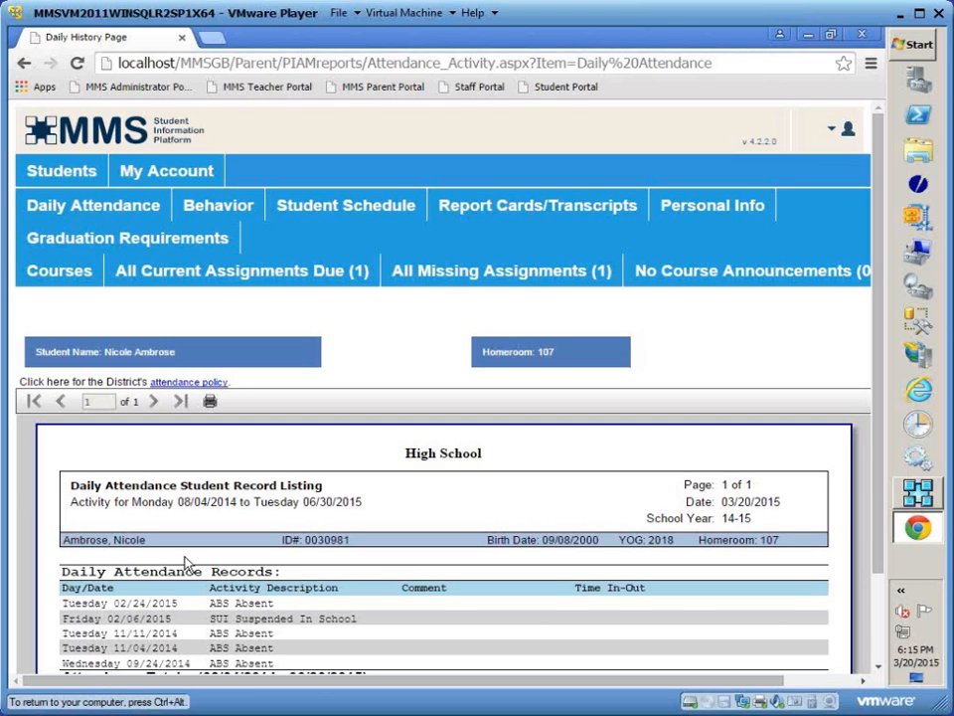
Switch back to MMS Generations and review the Class Attendance settings for Classes and Class Totals
{"action": "left_click", "coordinate": [918, 491]}
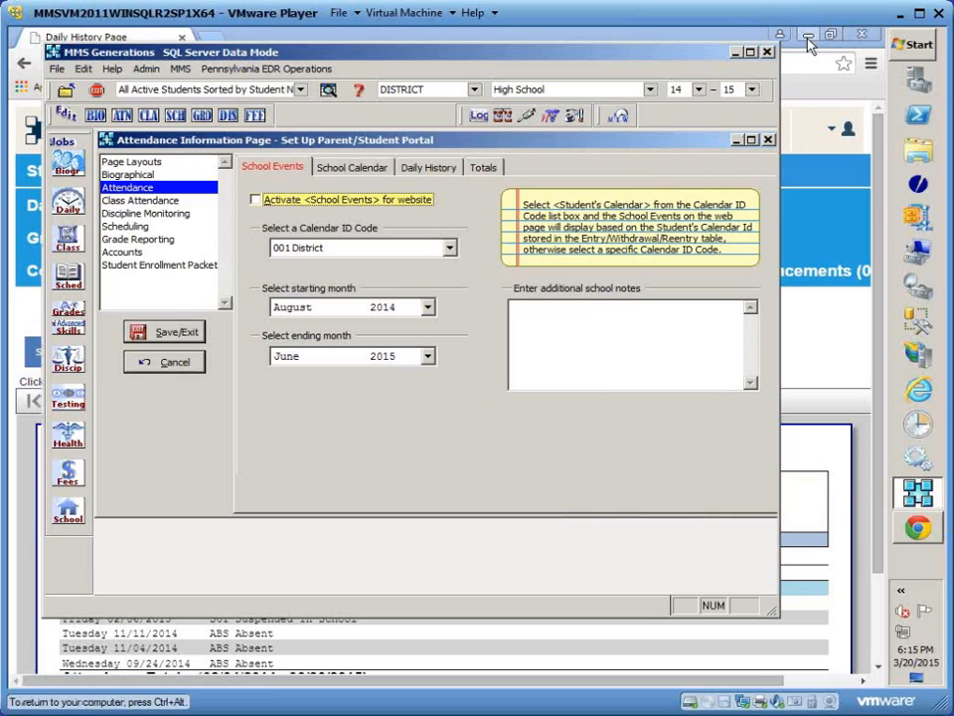
{"action": "left_click", "coordinate": [808, 35]}
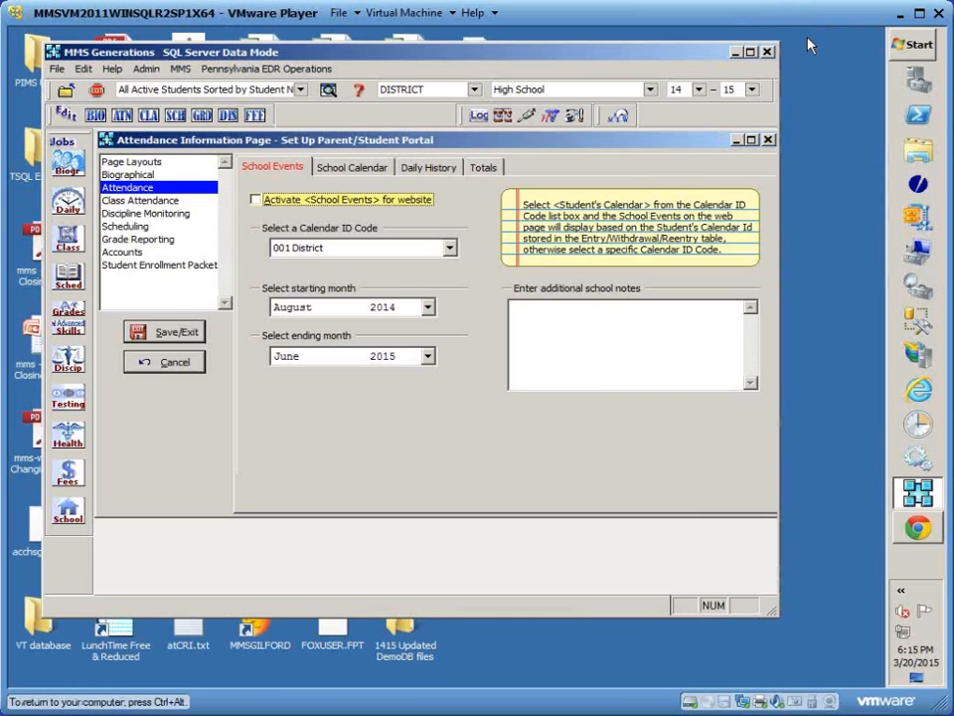
{"action": "left_click", "coordinate": [141, 202]}
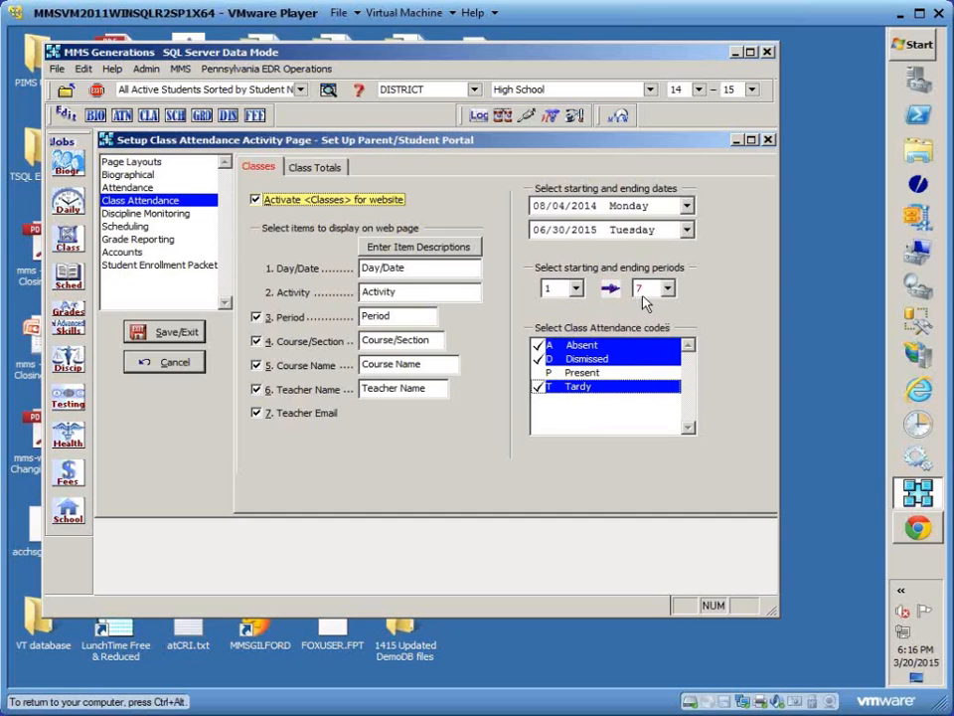
{"action": "left_click", "coordinate": [316, 169]}
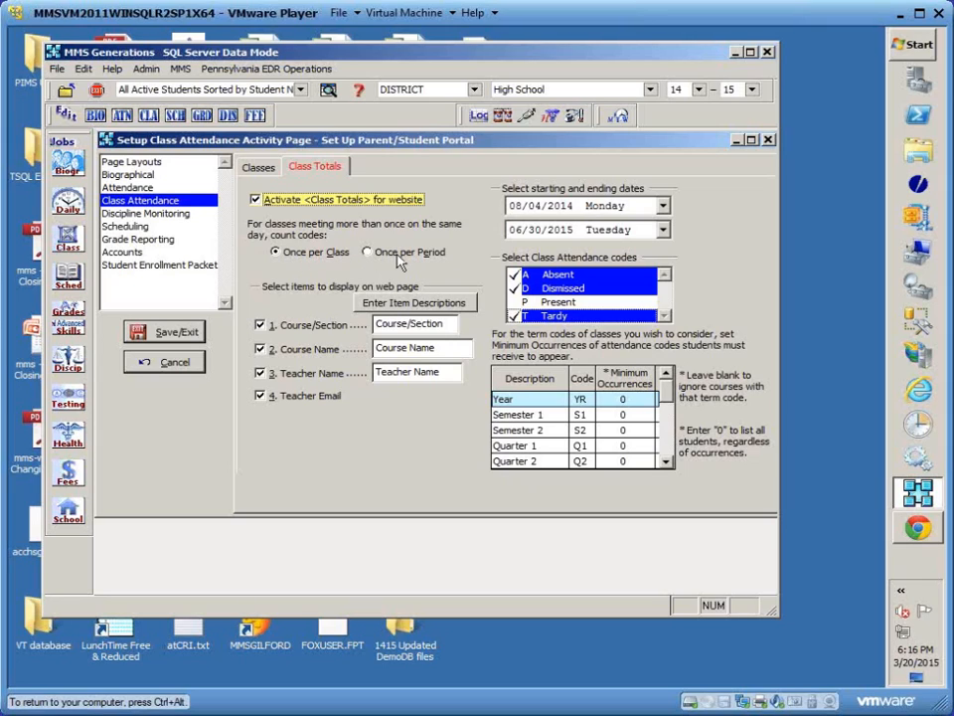
{"action": "left_click", "coordinate": [461, 350]}
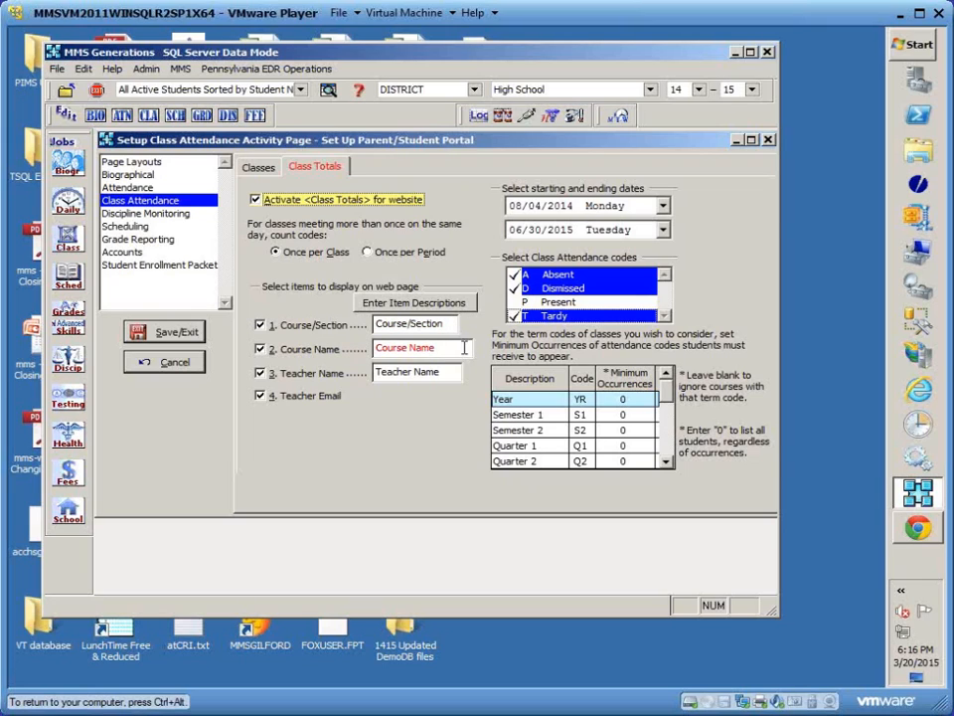